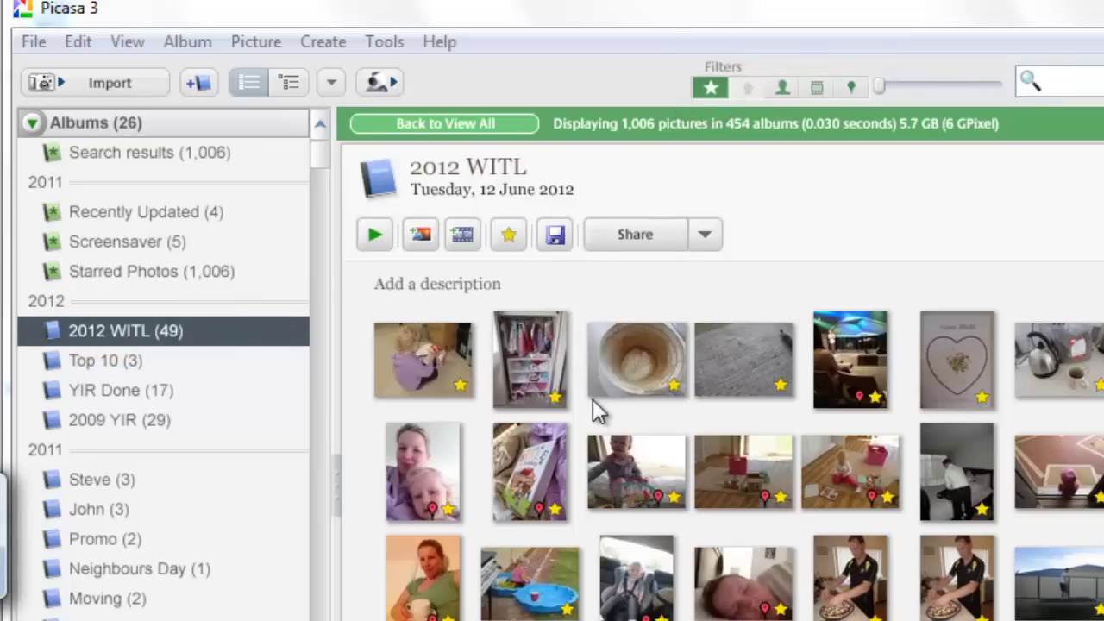
- Select the whole first row of album photos and start a Picture Collage from them
left_click(411, 371)
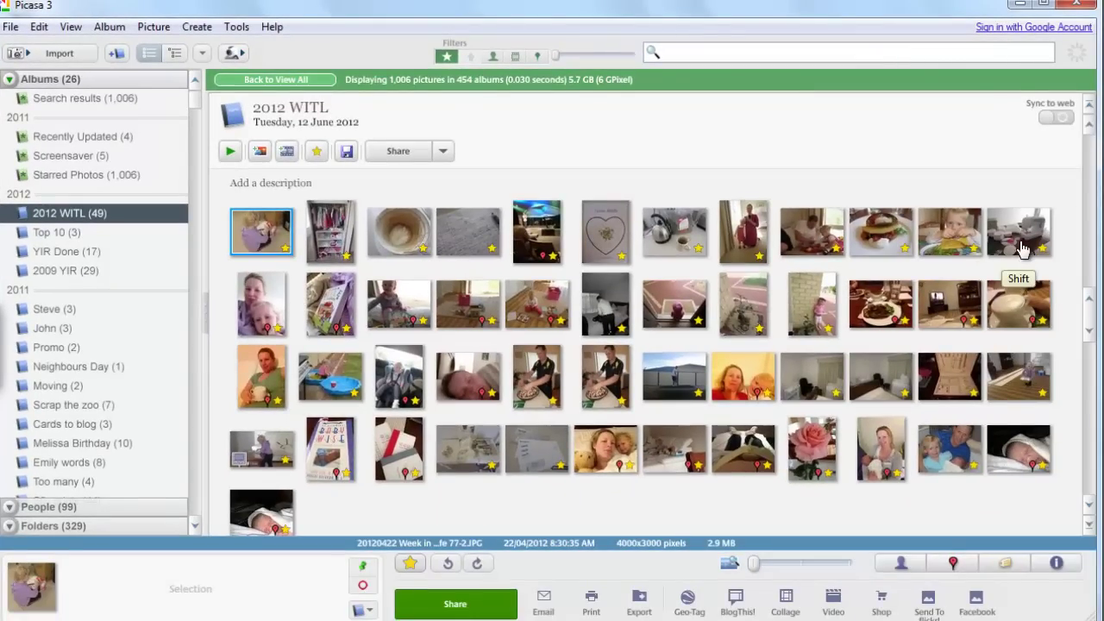
left_click(1025, 250, "shift")
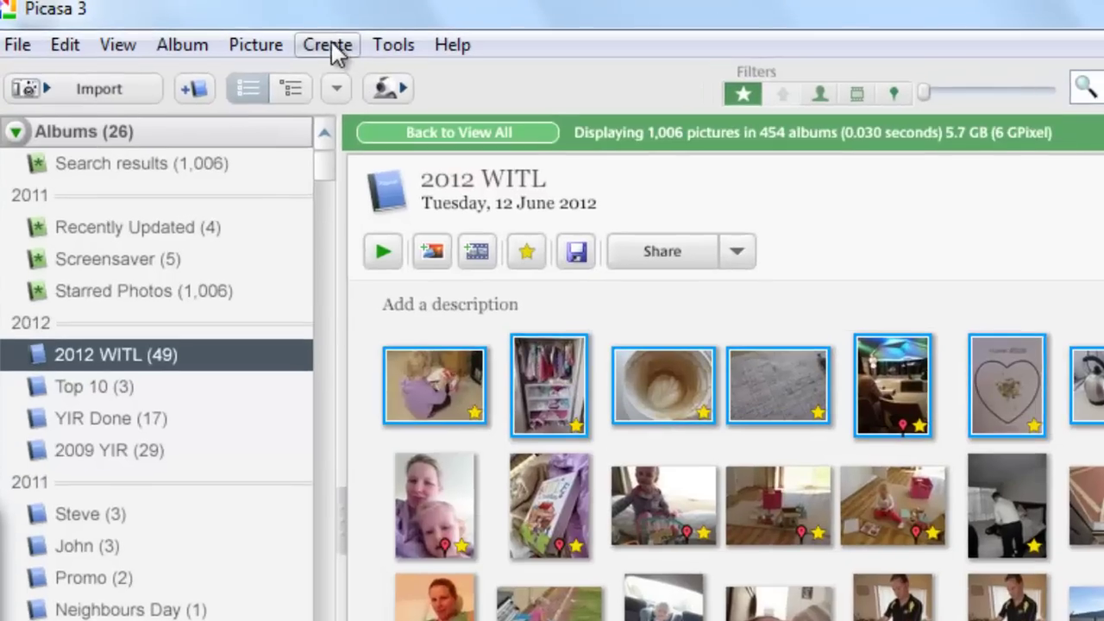
left_click(198, 28)
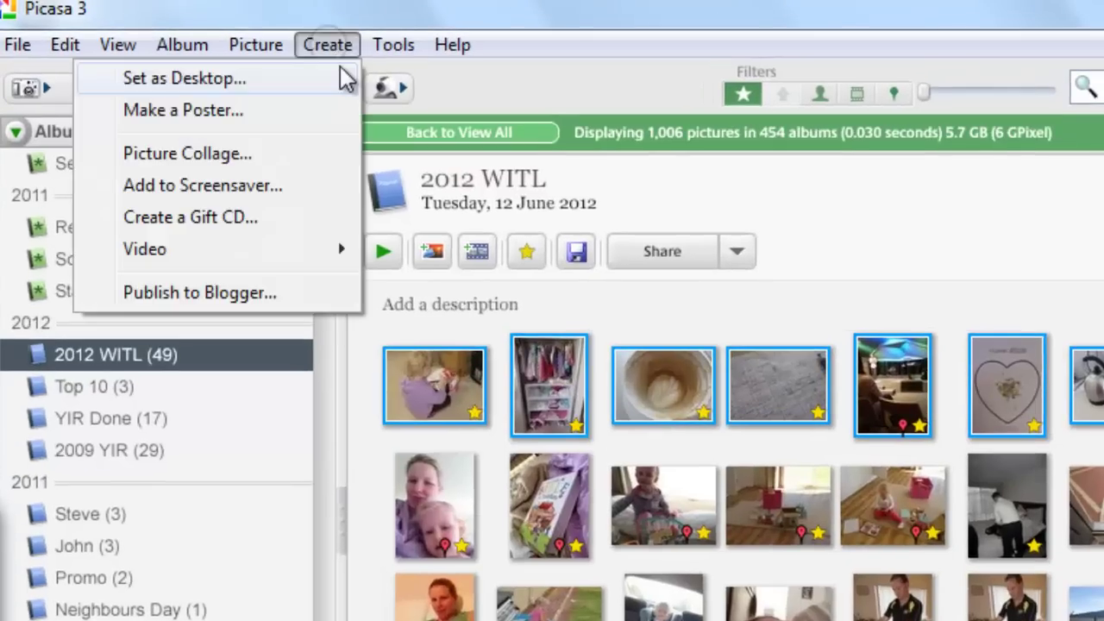
left_click(315, 161)
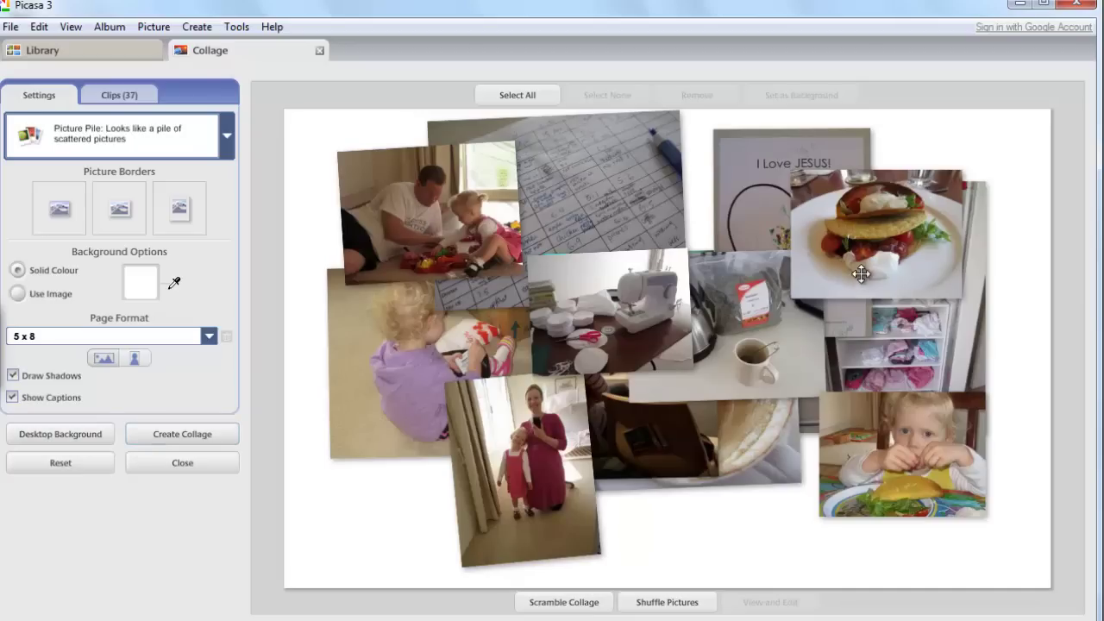
- Move the taco photo to the top right, lower the boy photo, and tilt the bowl photo 30° lower
left_click_drag(832, 274, 887, 231)
left_click_drag(854, 395, 858, 528)
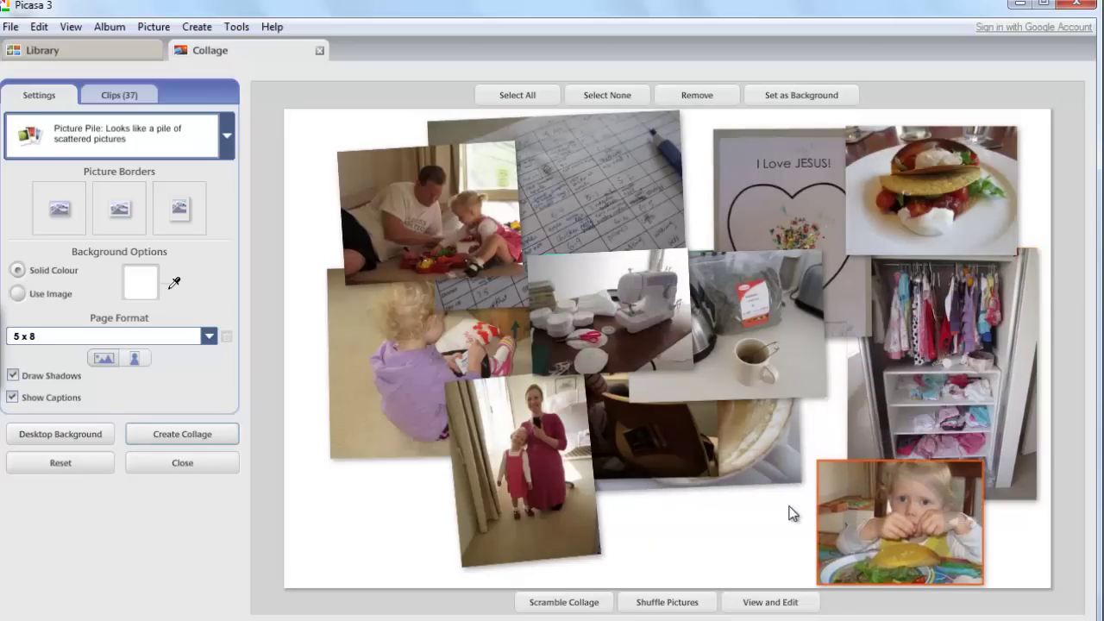
left_click_drag(743, 452, 759, 493)
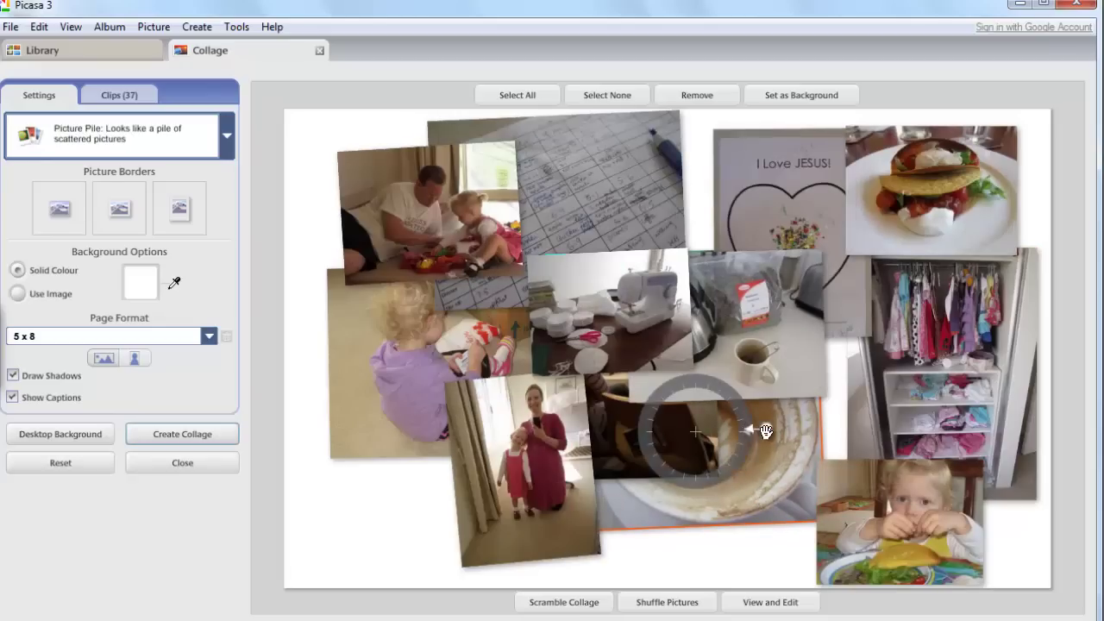
mouse_move(765, 429)
left_mouse_down()
mouse_move(755, 402)
mouse_move(765, 427)
mouse_move(758, 401)
mouse_move(786, 387)
mouse_move(765, 399)
mouse_move(778, 415)
left_mouse_up()
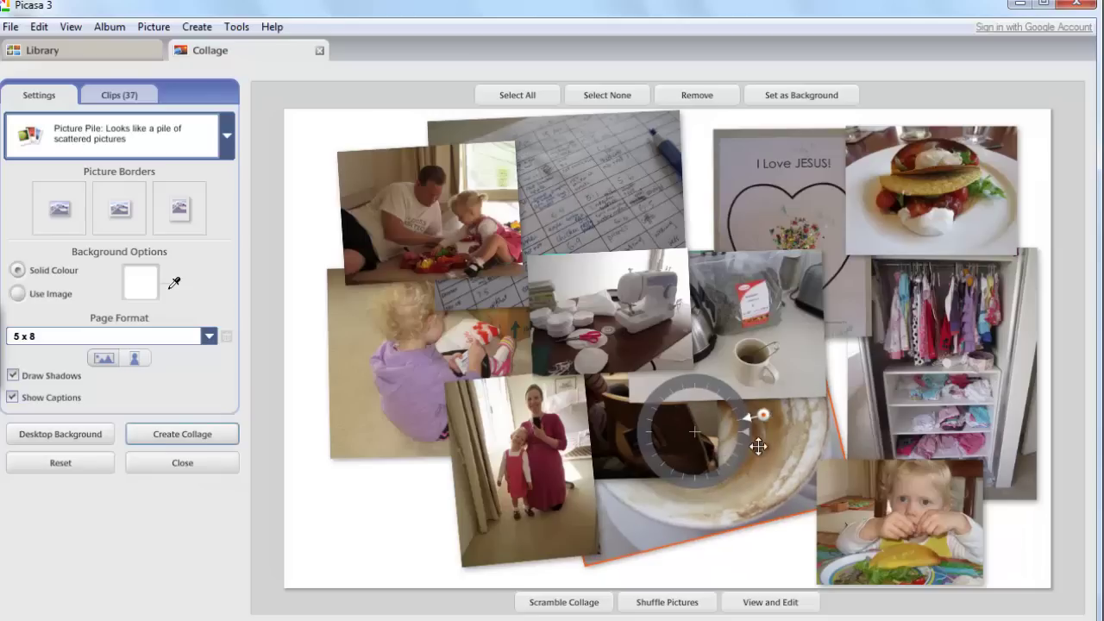
left_click_drag(739, 485, 737, 518)
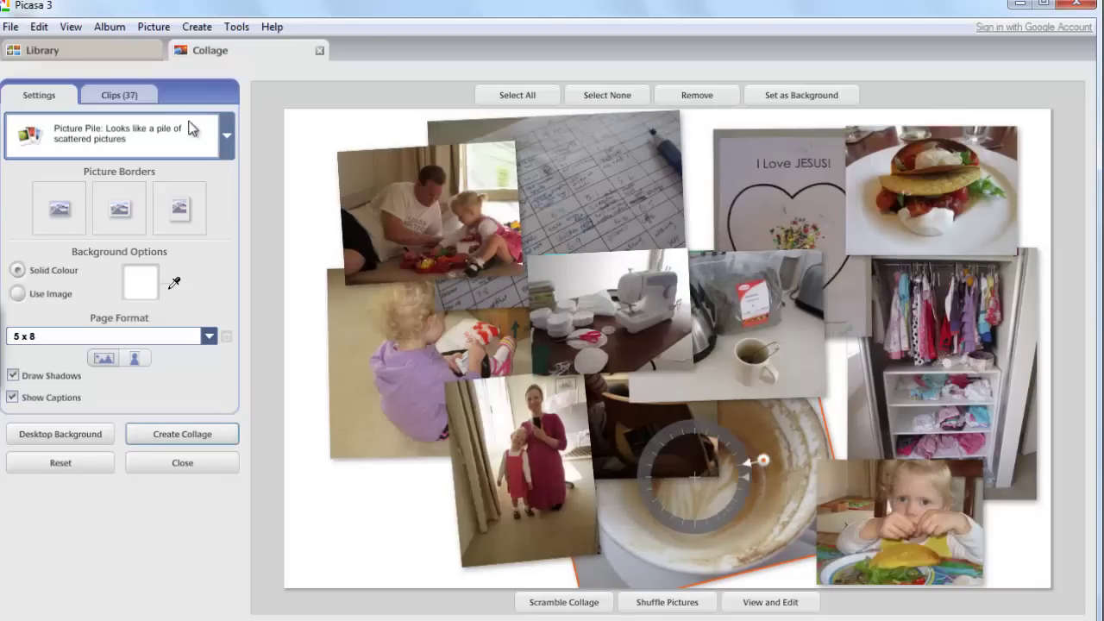
left_click(359, 523)
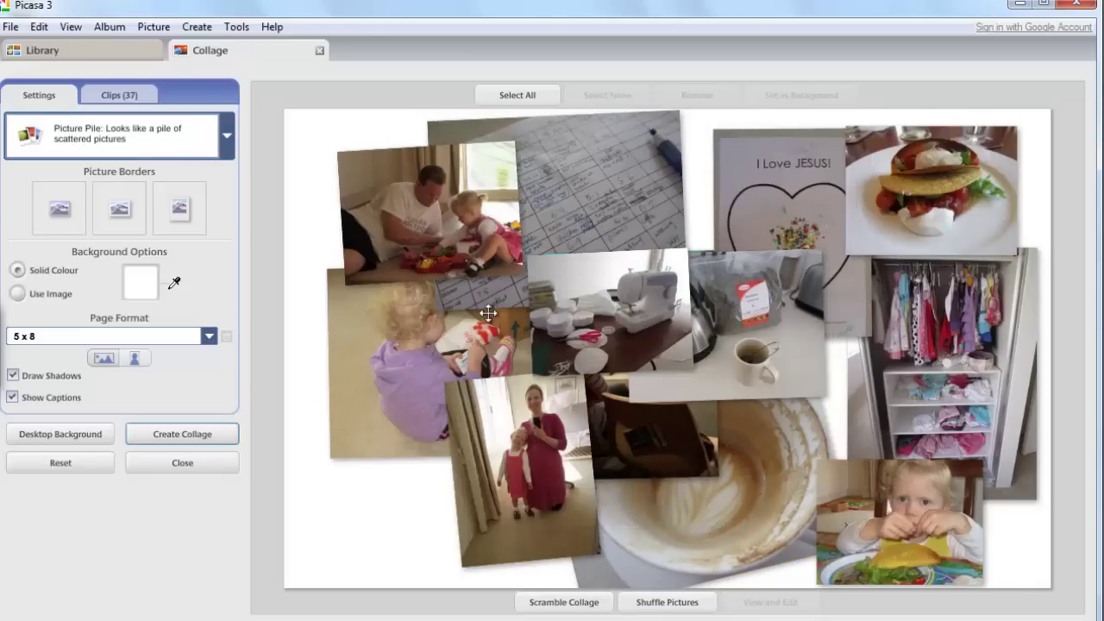
- Switch the collage style to Mosaic, leaving Grid Spacing at None
left_click(228, 135)
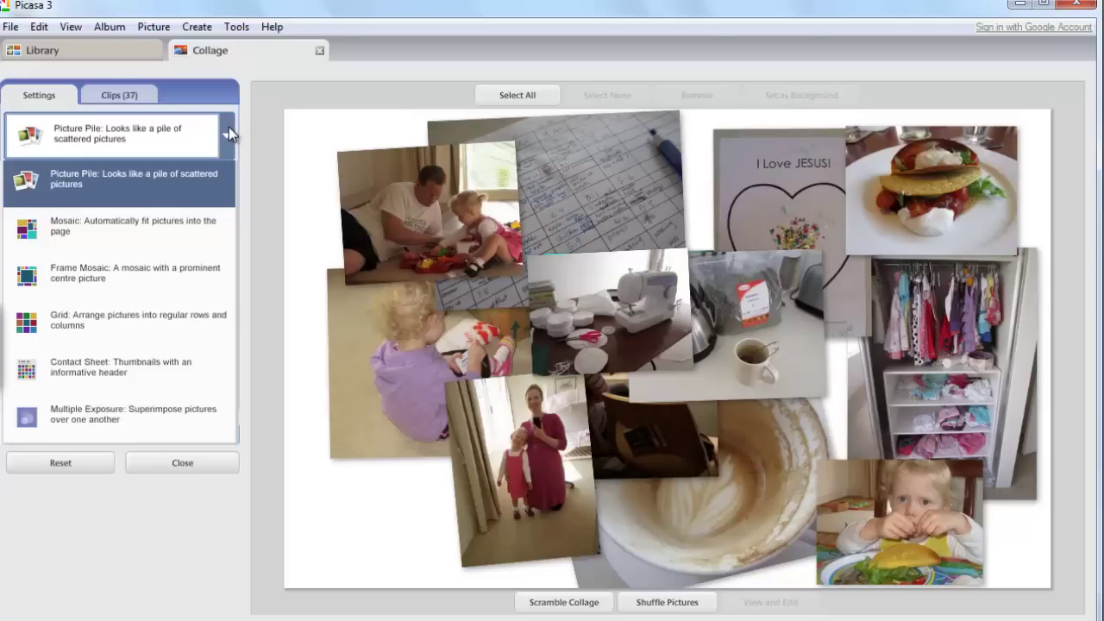
key("Down")
left_click(176, 248)
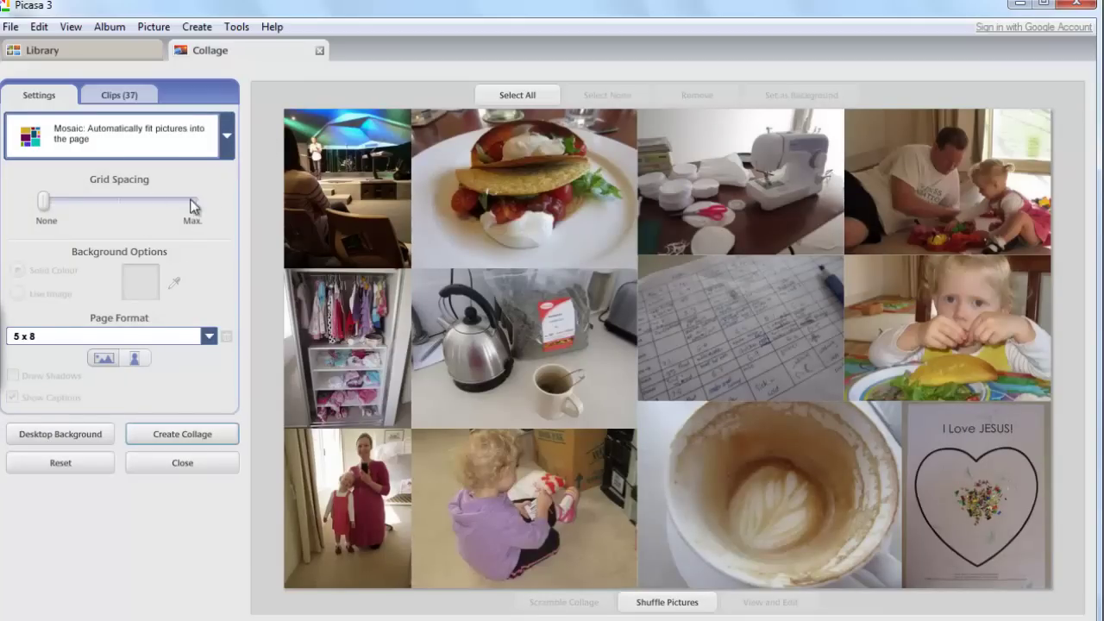
mouse_move(43, 202)
left_mouse_down()
mouse_move(177, 199)
mouse_move(174, 210)
mouse_move(213, 212)
mouse_move(43, 204)
left_mouse_up()
- Try the 4:3 and Square CD Cover page formats, then settle on A4: Full page
left_click(200, 337)
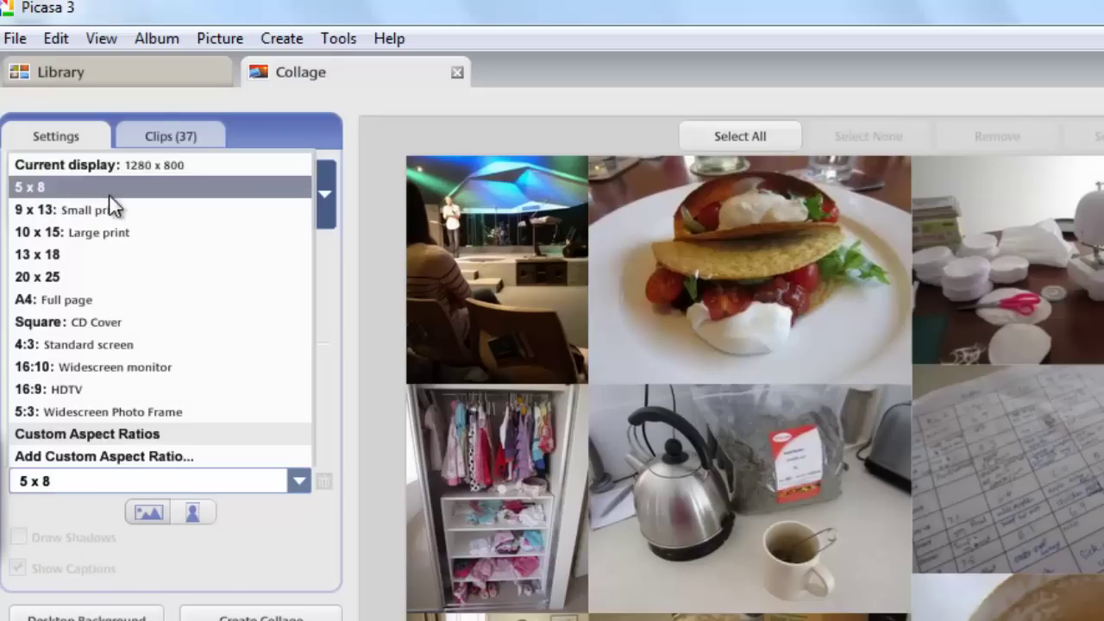
left_click(205, 343)
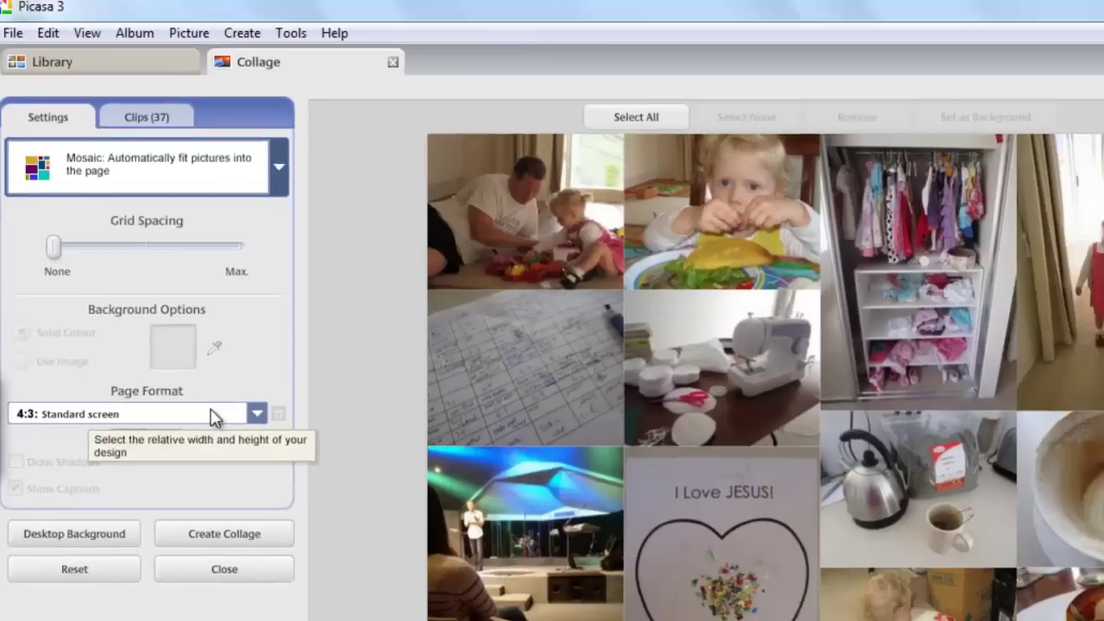
left_click(255, 481)
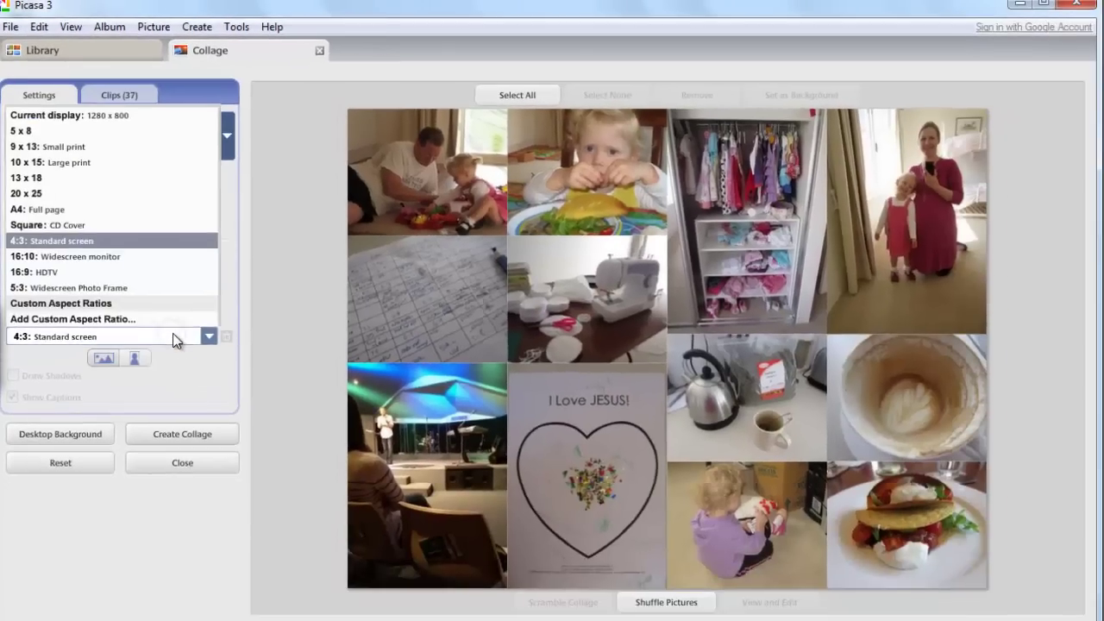
left_click(129, 225)
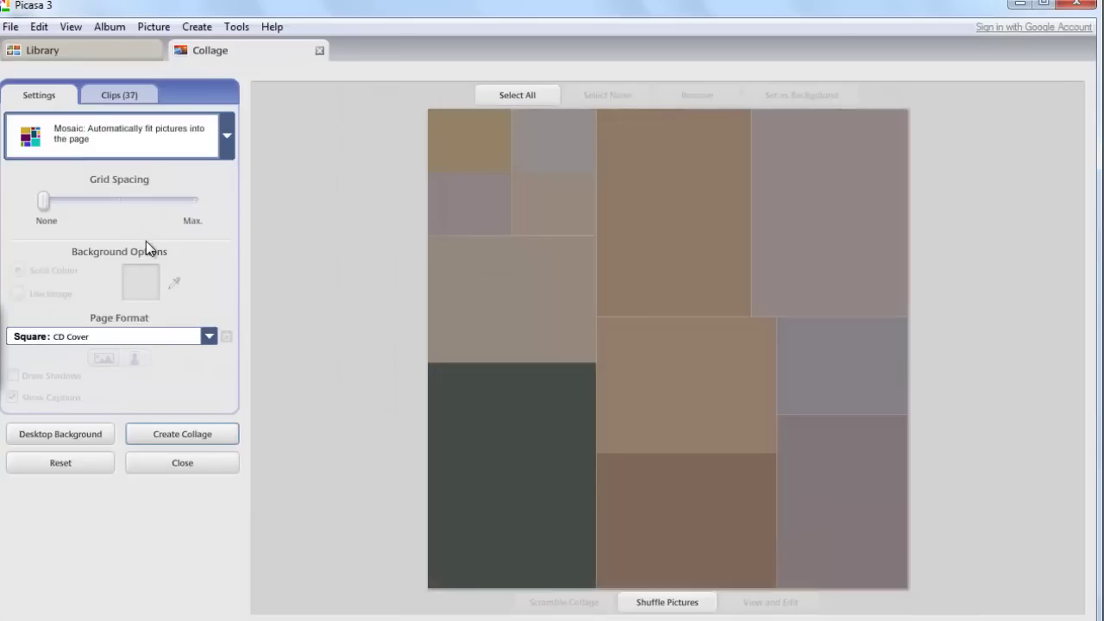
left_click(188, 338)
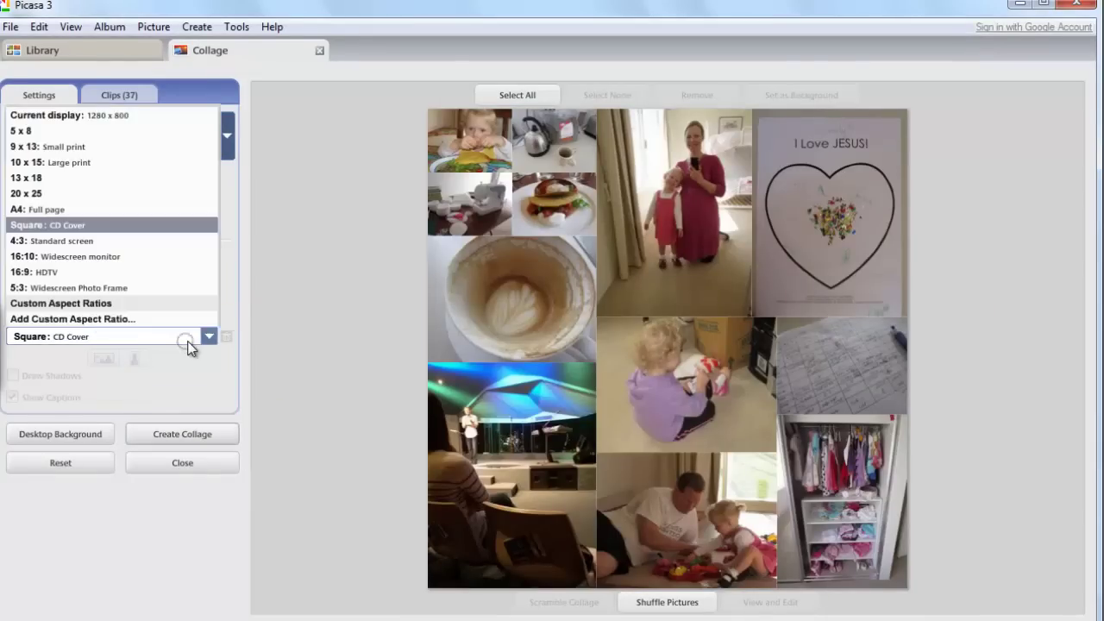
left_click(135, 215)
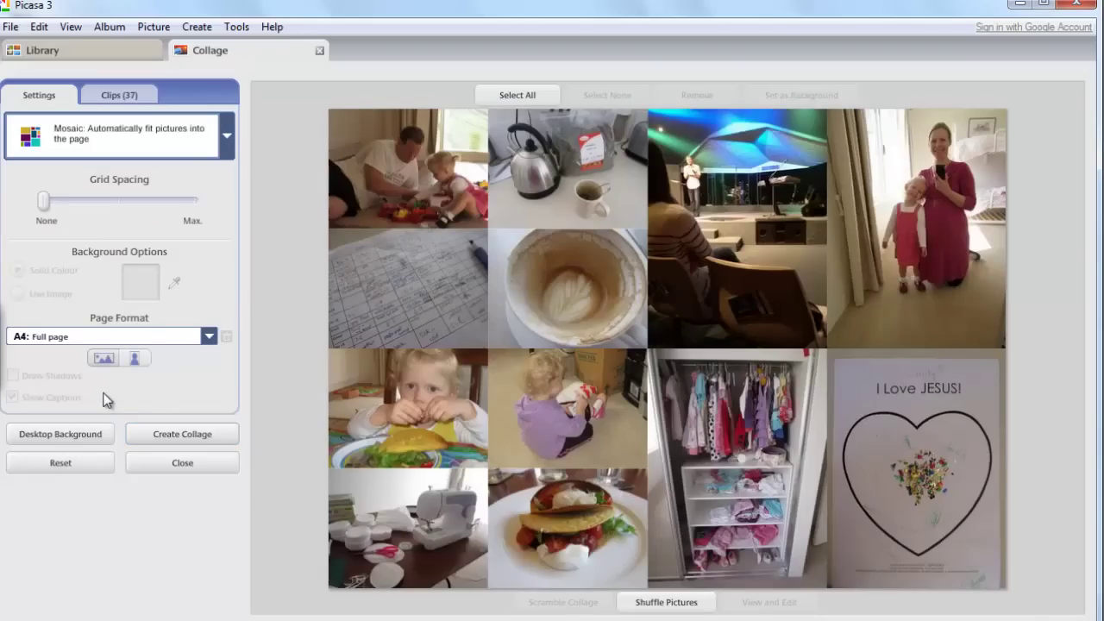
- Turn the A4 collage to portrait and shuffle the pictures twice
left_click(136, 357)
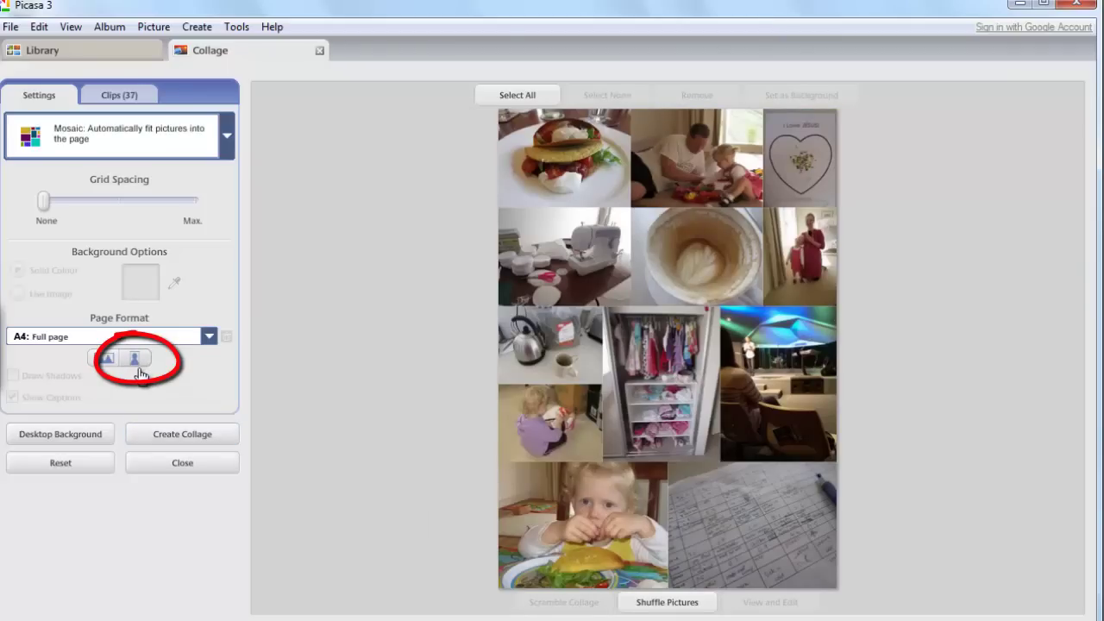
left_click(657, 605)
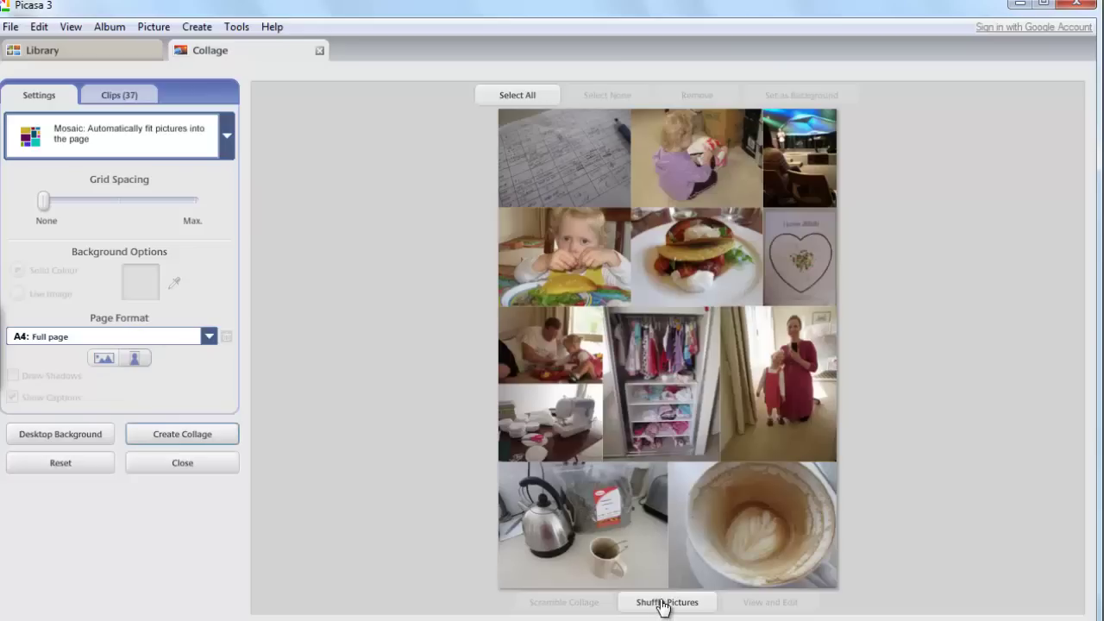
left_click(662, 604)
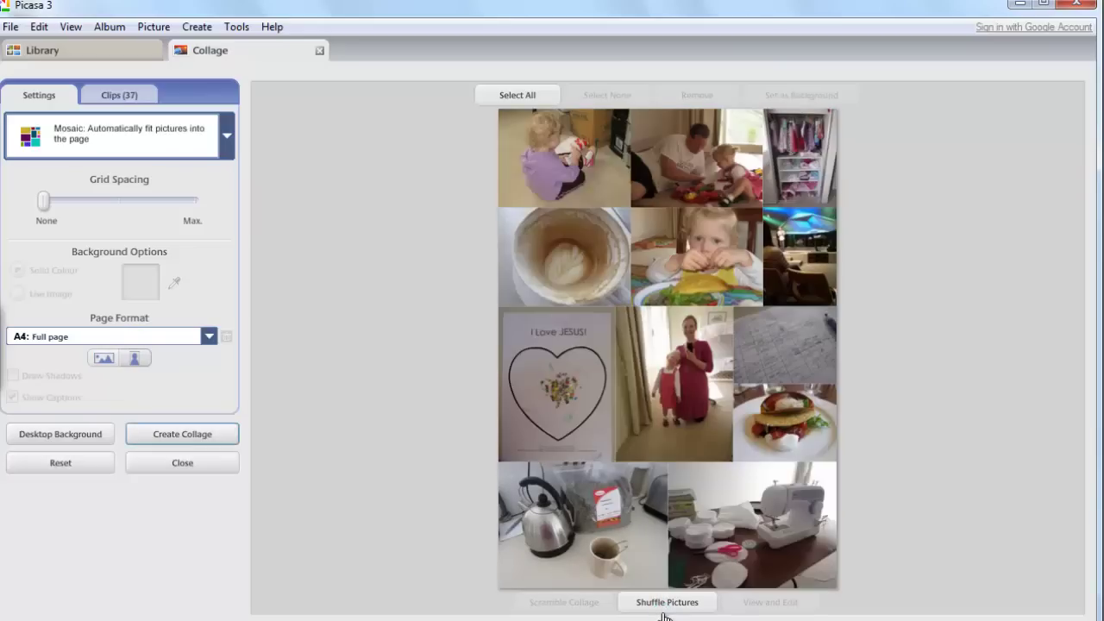
- Swap the sewing-machine, bowl, woman and heart photos, then shuffle the mosaic again
left_click(685, 575)
left_click_drag(717, 504, 590, 524)
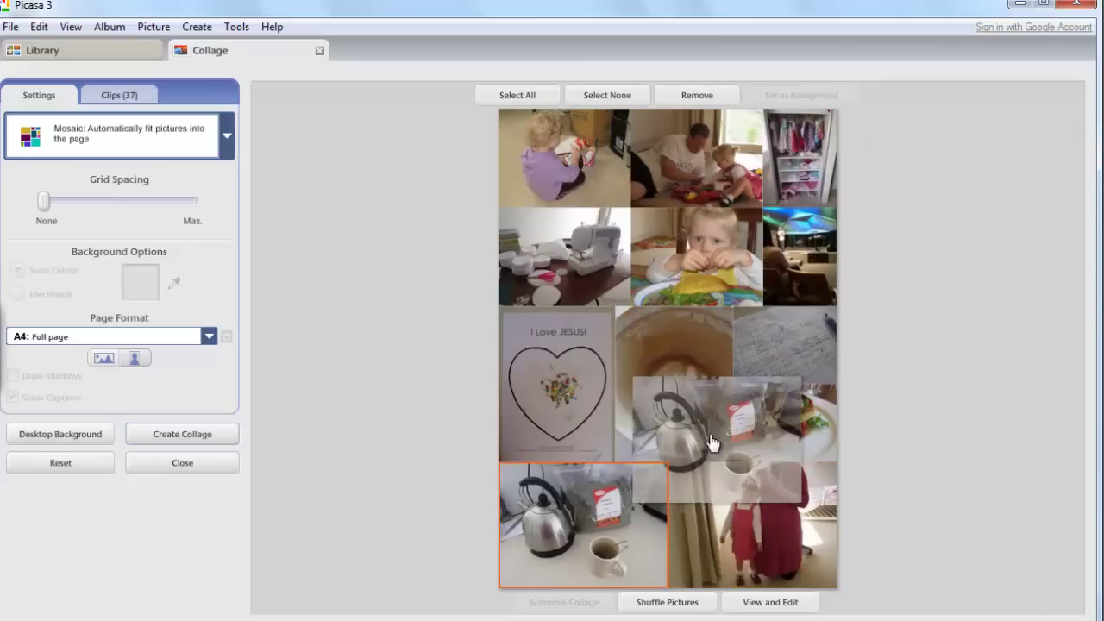
left_click_drag(745, 517, 552, 388)
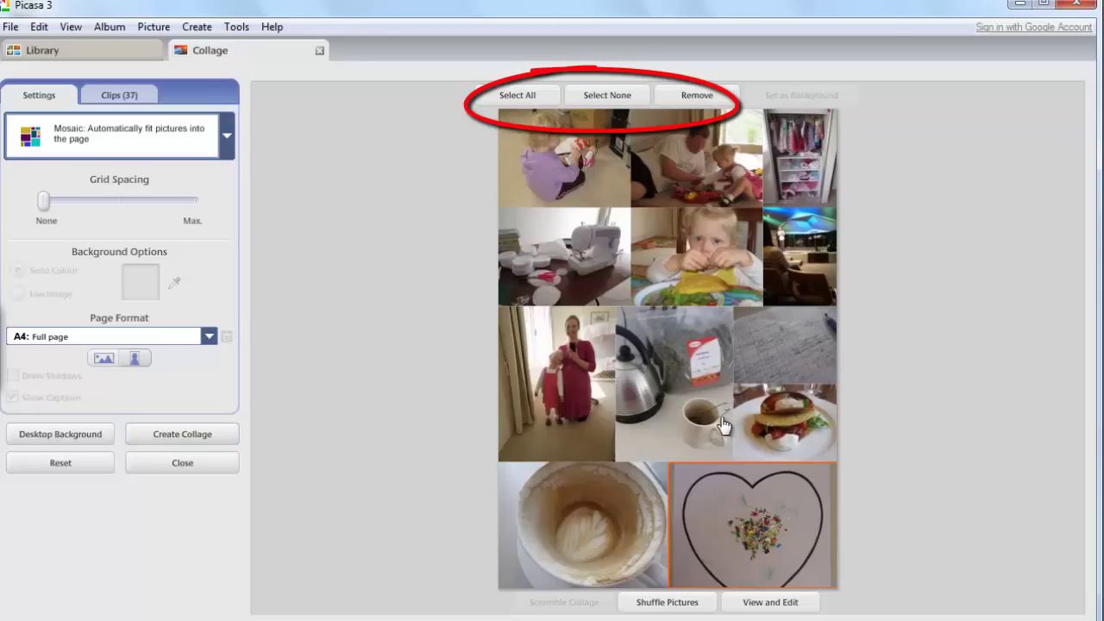
left_click(664, 603)
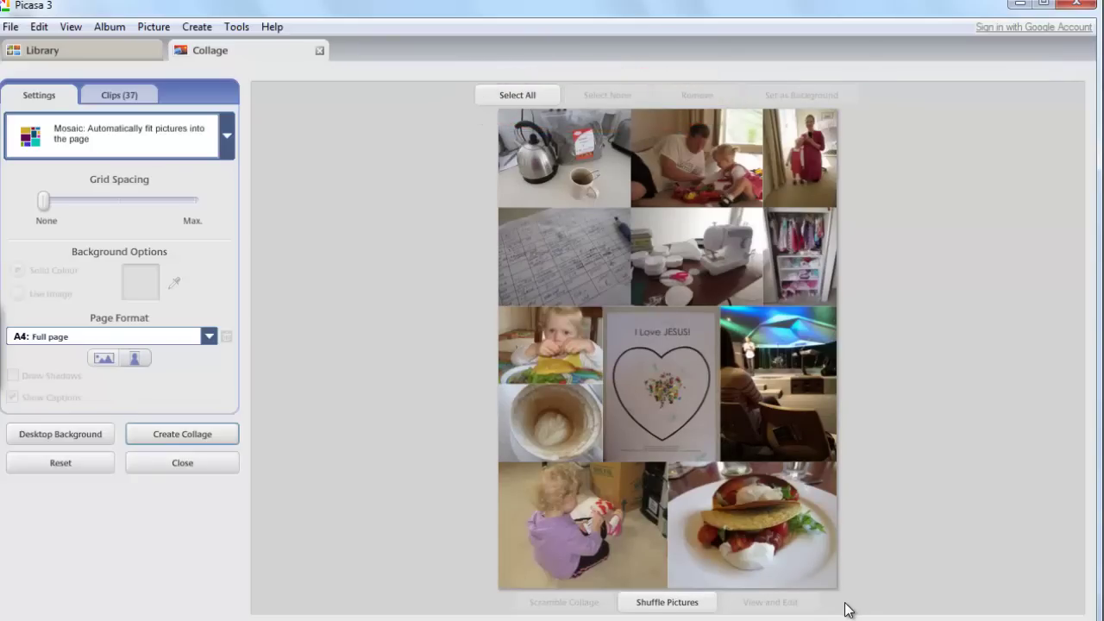
- Create the mosaic collage as the JPG image 2012 WITL1.jpg
left_click(183, 445)
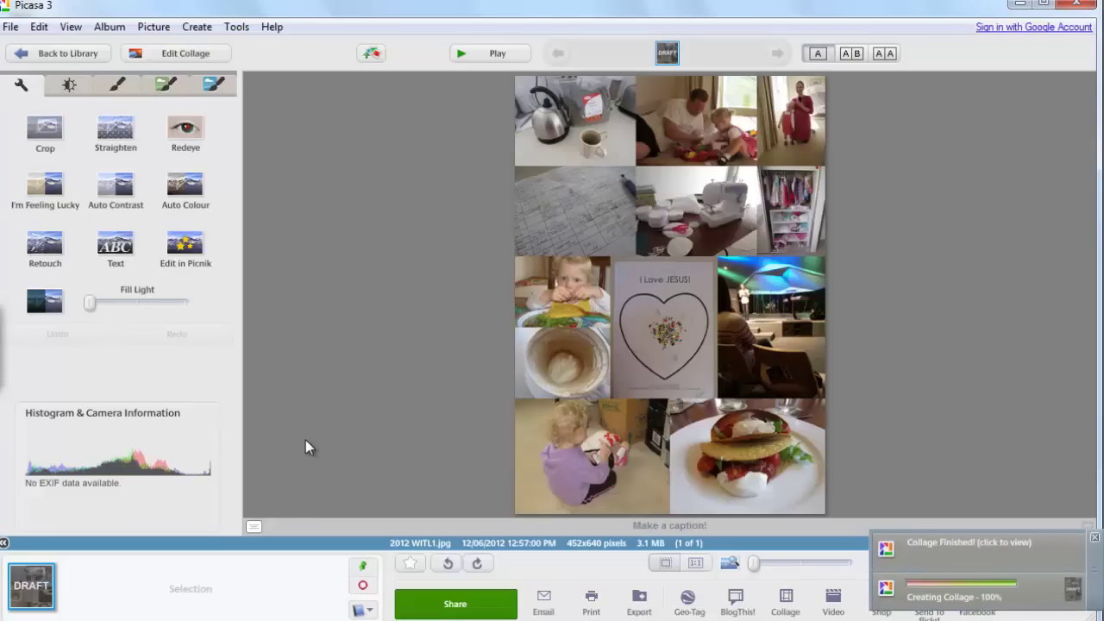
- Locate 2012 WITL1.jpg on disk in the Collages folder, then return to Picasa
right_click(684, 393)
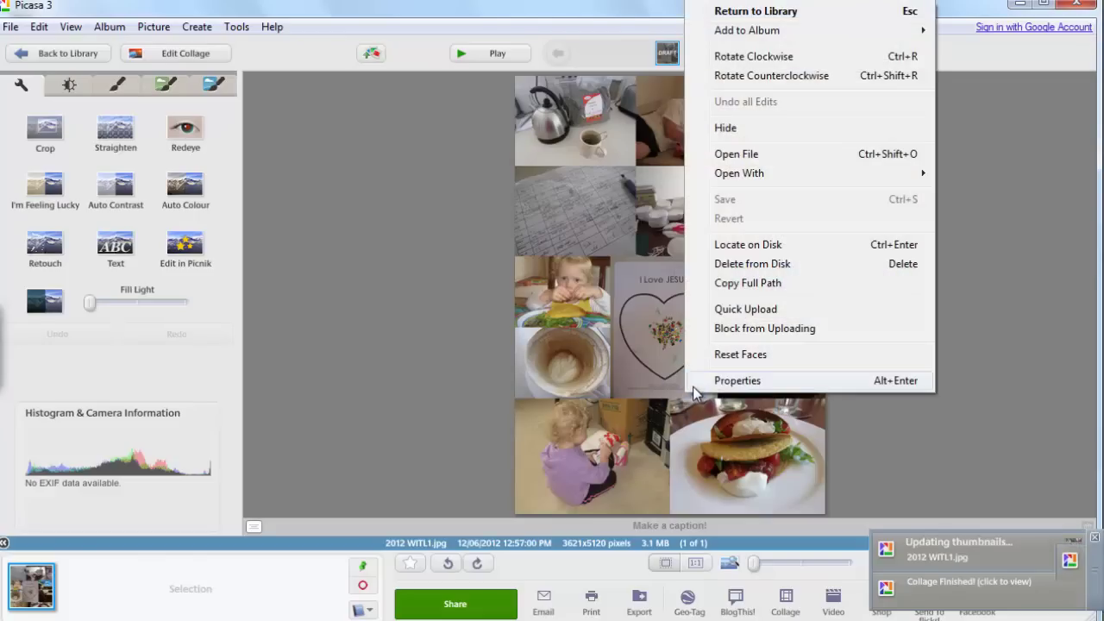
left_click(760, 247)
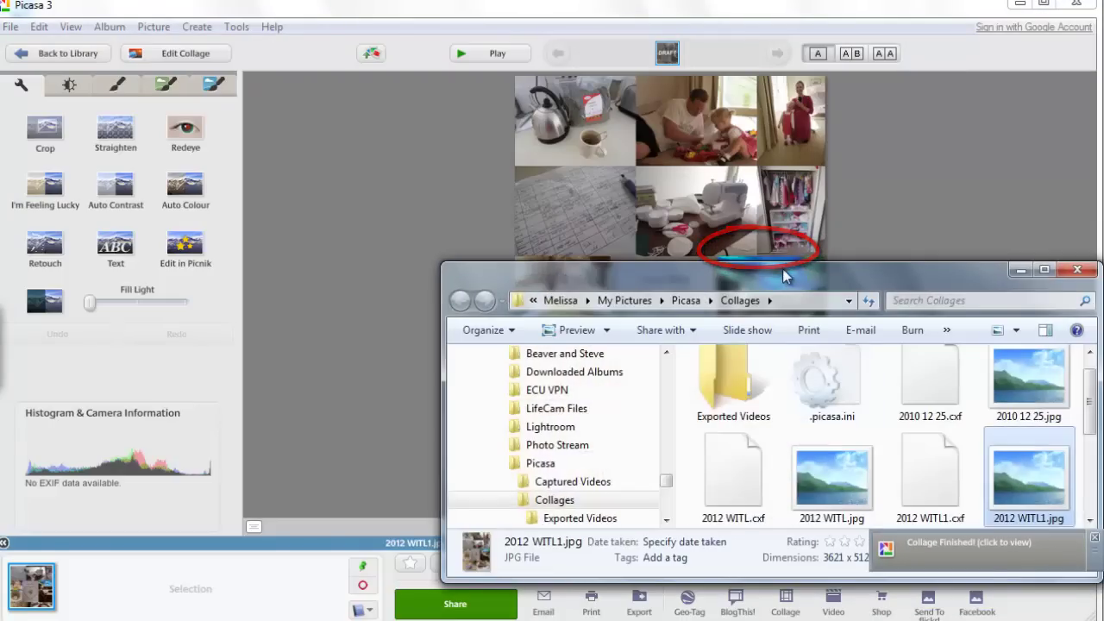
left_click_drag(779, 276, 478, 128)
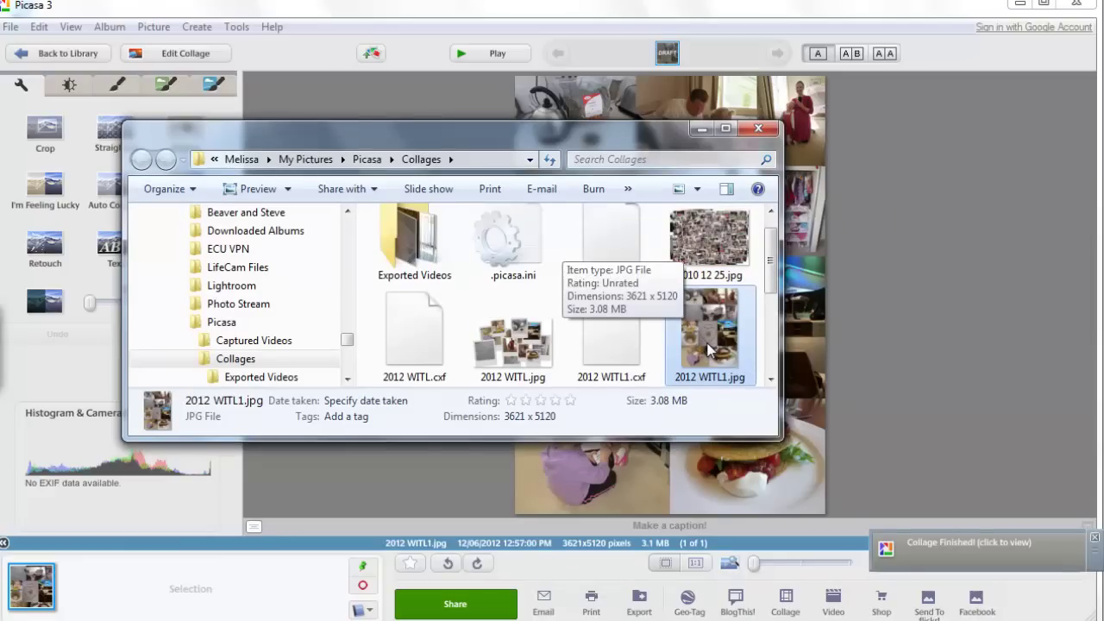
left_click(971, 379)
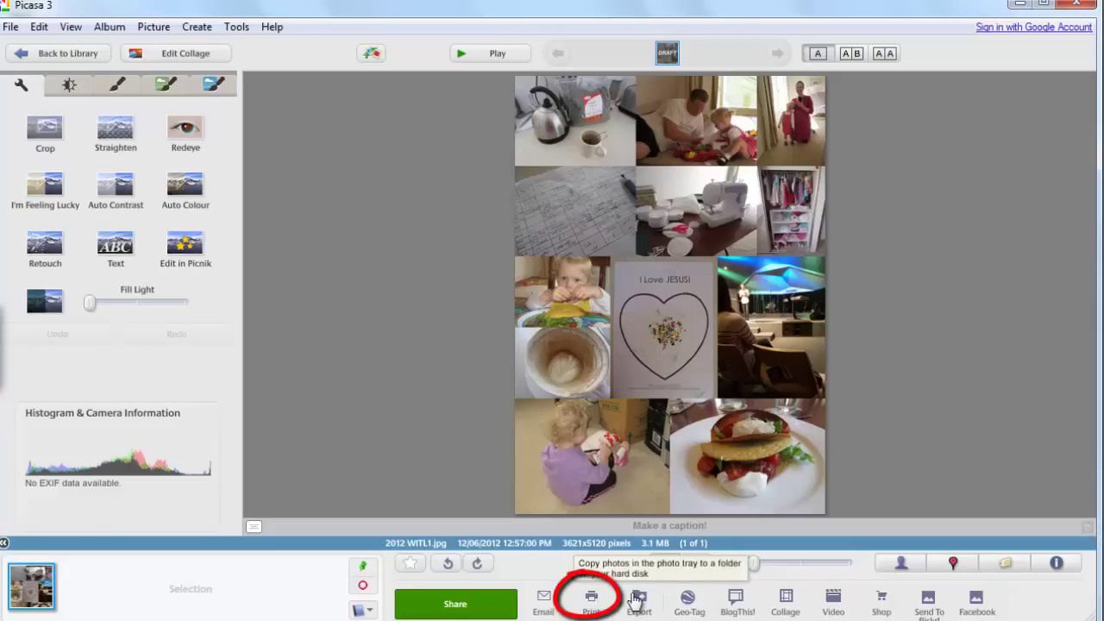
- Preview the collage printed at Full Page, 9x13 cm and 13x18 cm, then cancel printing
left_click(591, 603)
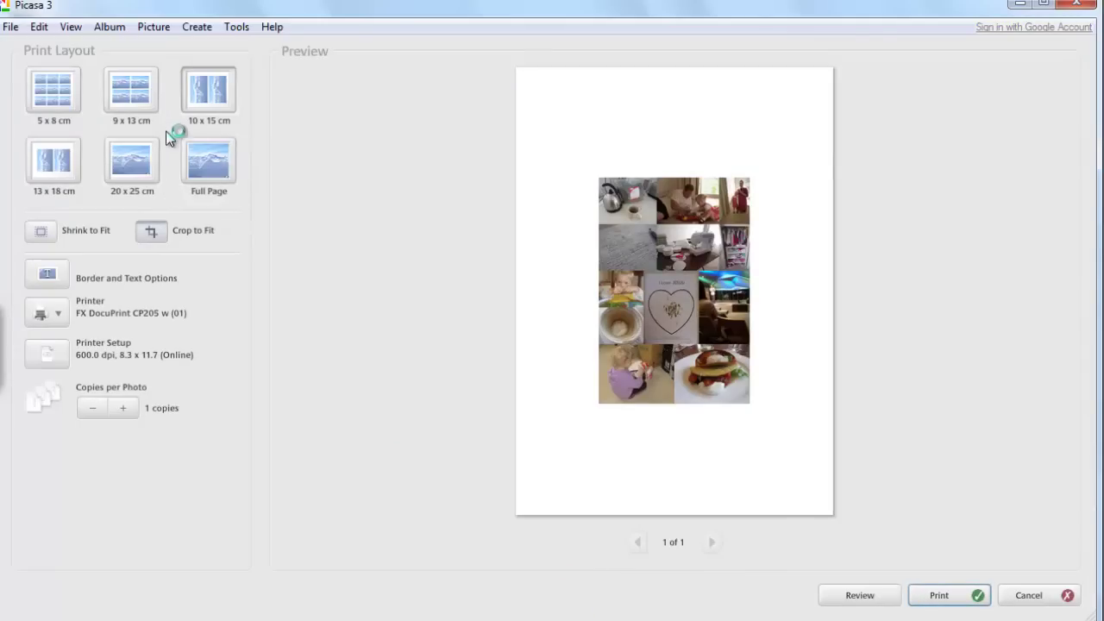
left_click(217, 172)
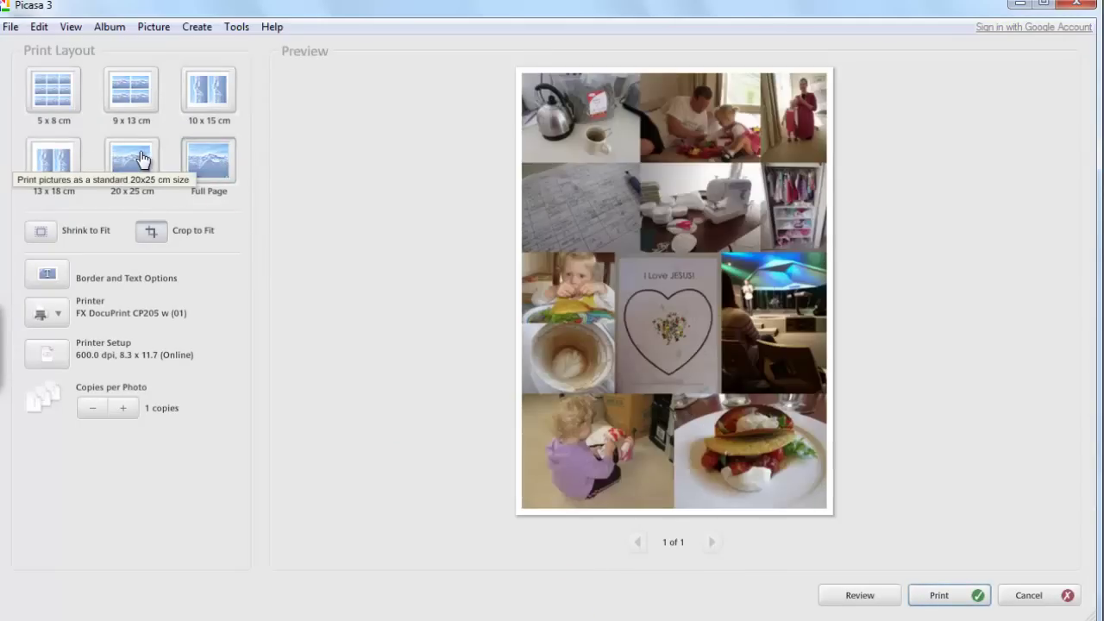
left_click(130, 88)
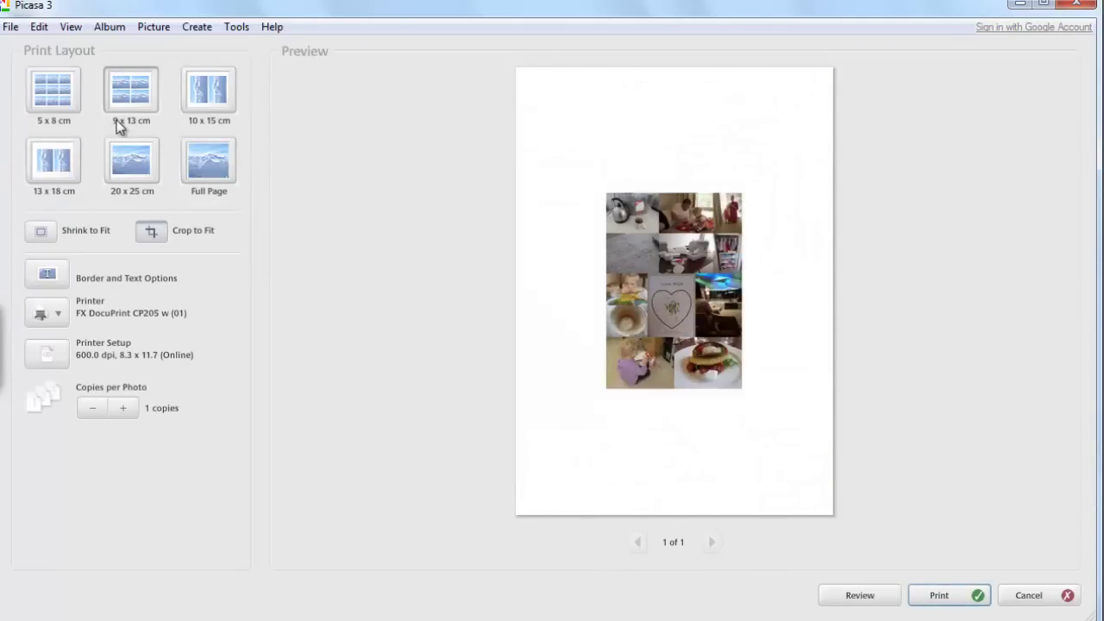
left_click(67, 161)
left_click(210, 169)
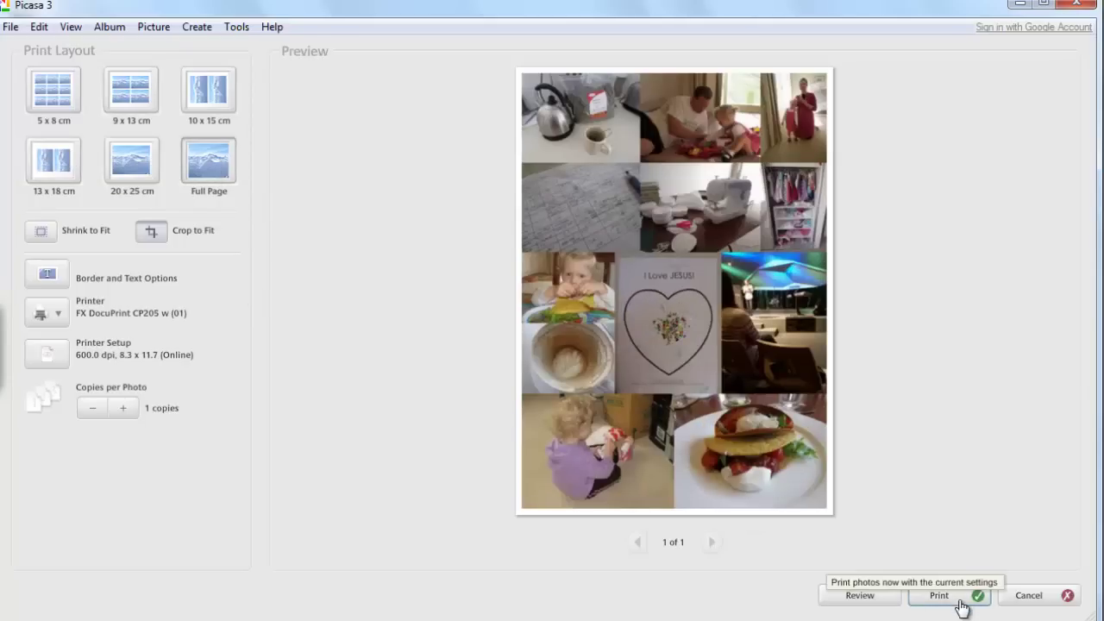
left_click(1020, 602)
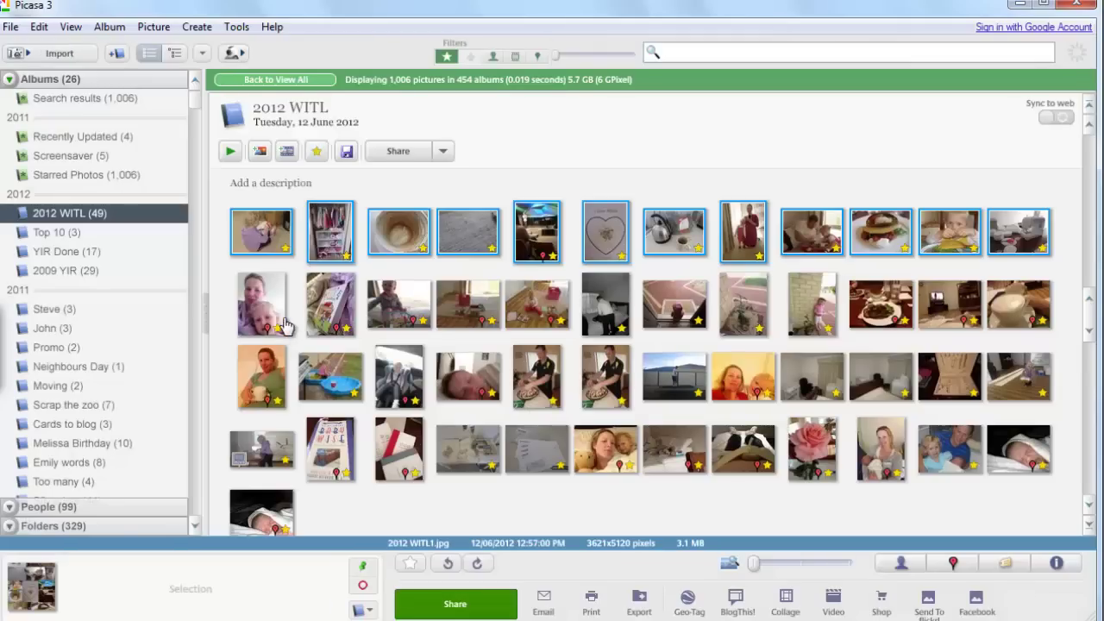
- Select 13 photos from the second row onward and start a new Picture Collage
left_click(274, 308)
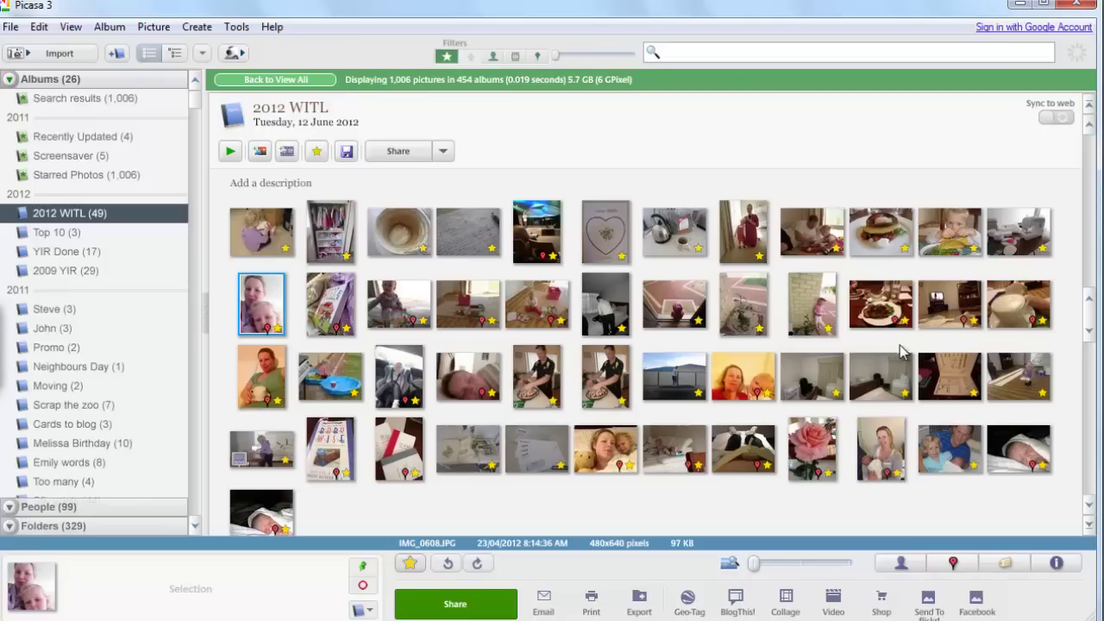
left_click(975, 323, "shift")
left_click(196, 27)
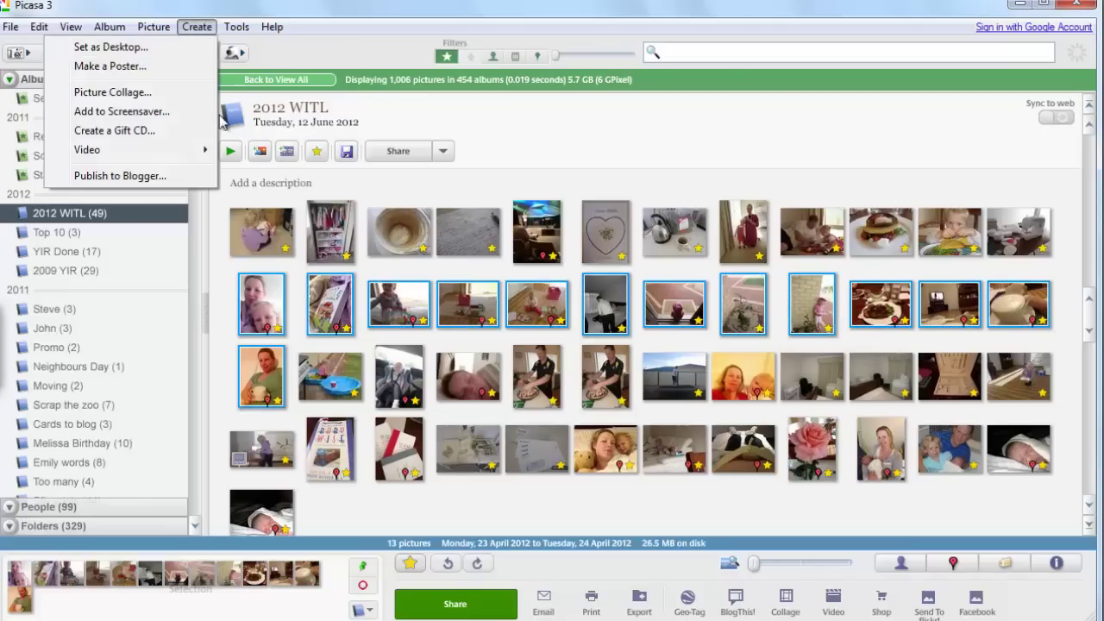
left_click(151, 93)
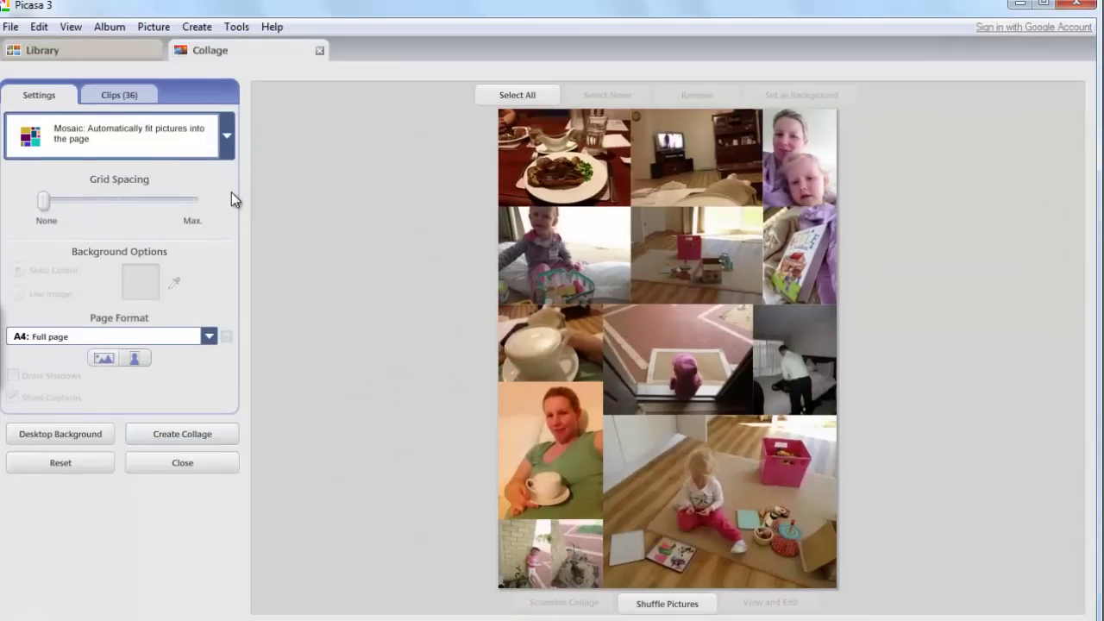
- Try Grid and Contact Sheet layouts, choose Frame Mosaic, and create it as 2012 WITL2.jpg
left_click(226, 134)
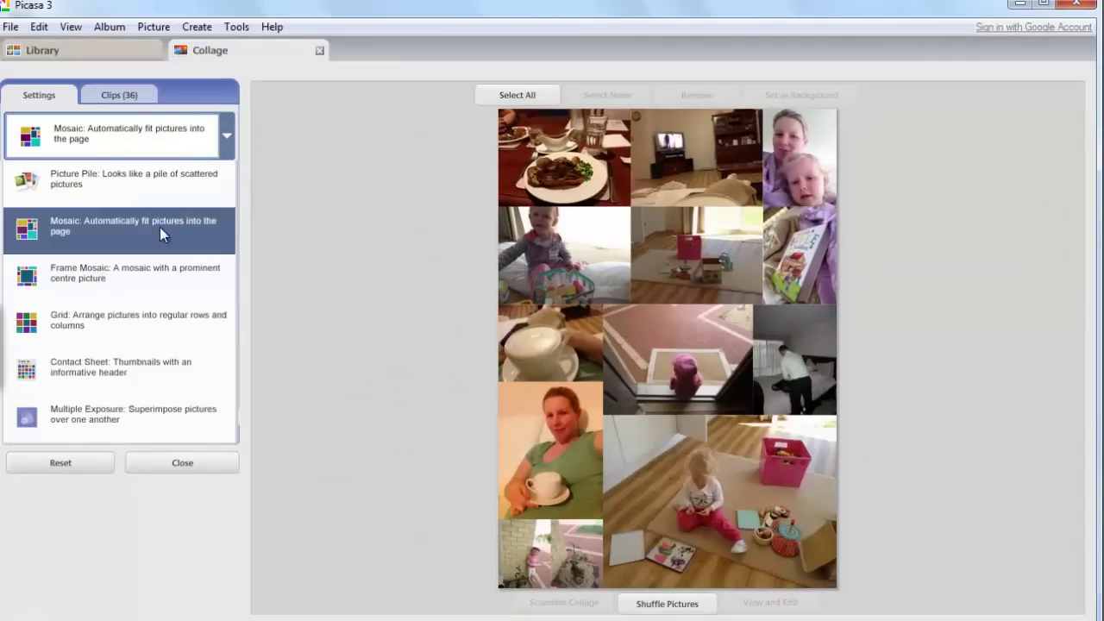
left_click(144, 327)
left_click(230, 141)
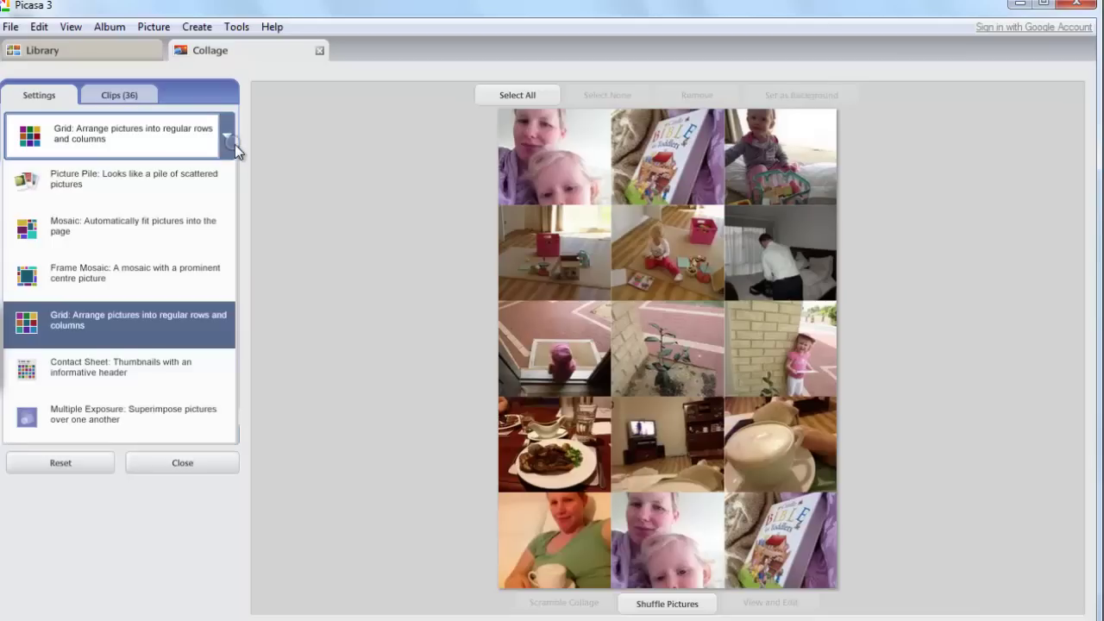
left_click(164, 366)
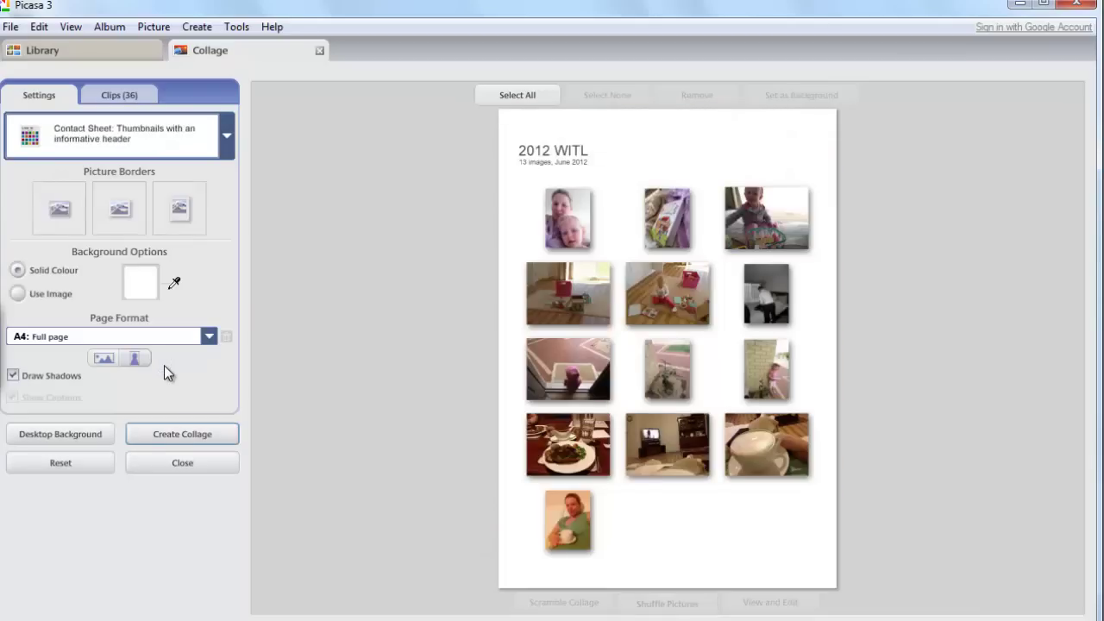
left_click(223, 147)
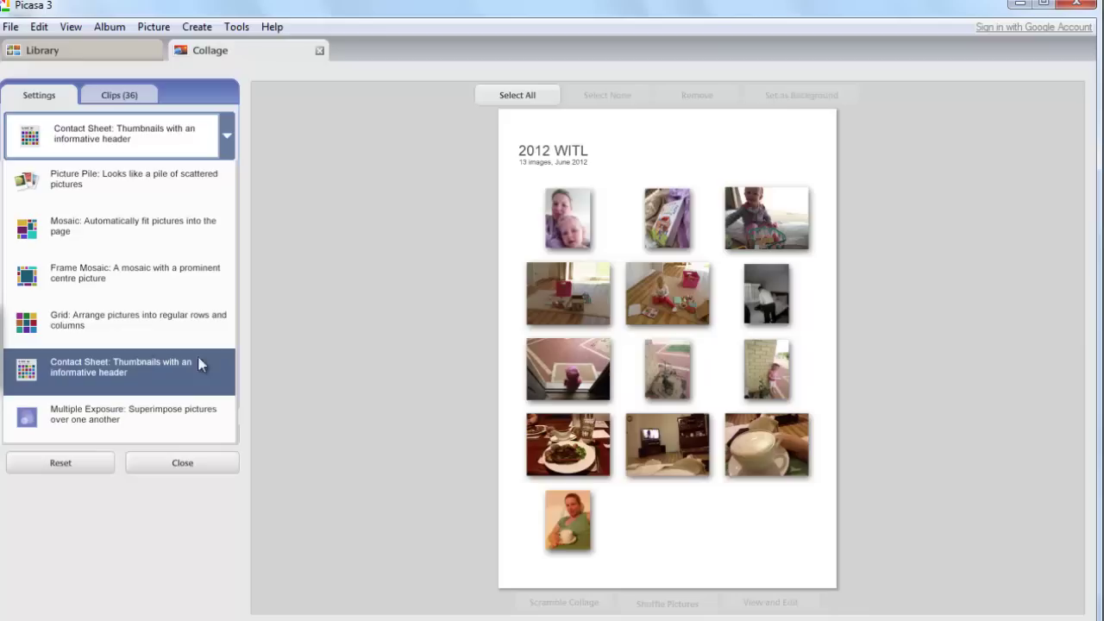
left_click(189, 272)
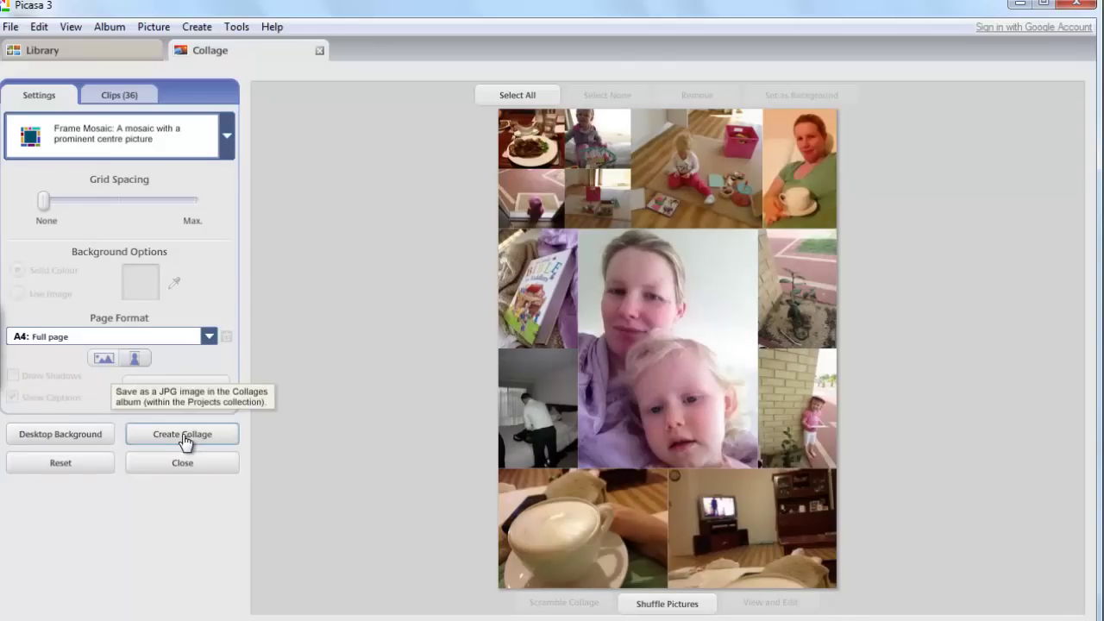
left_click(182, 436)
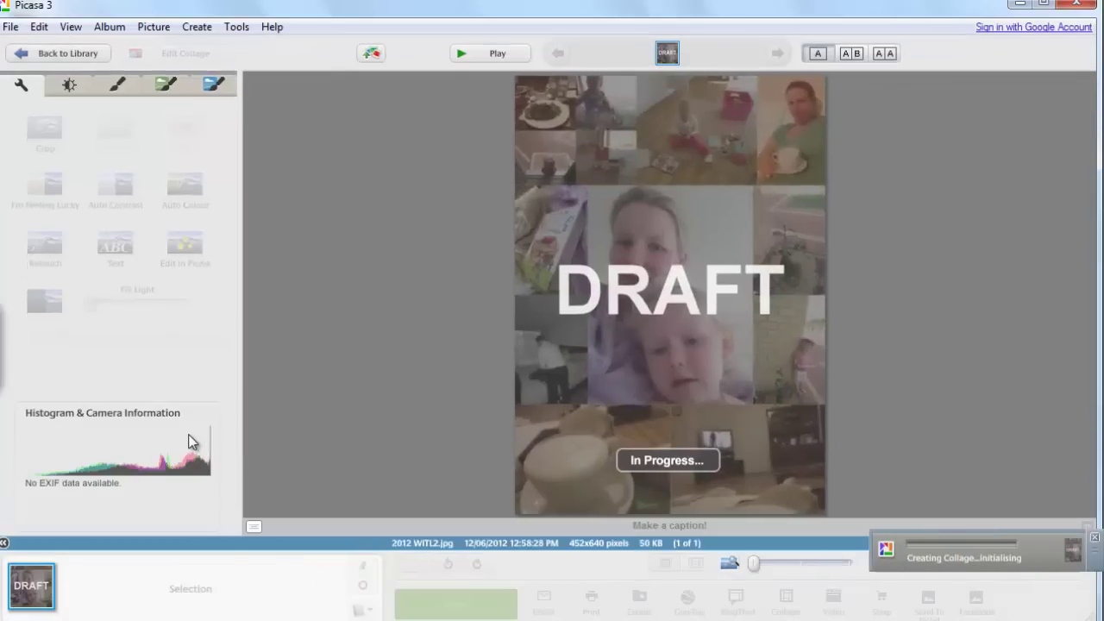